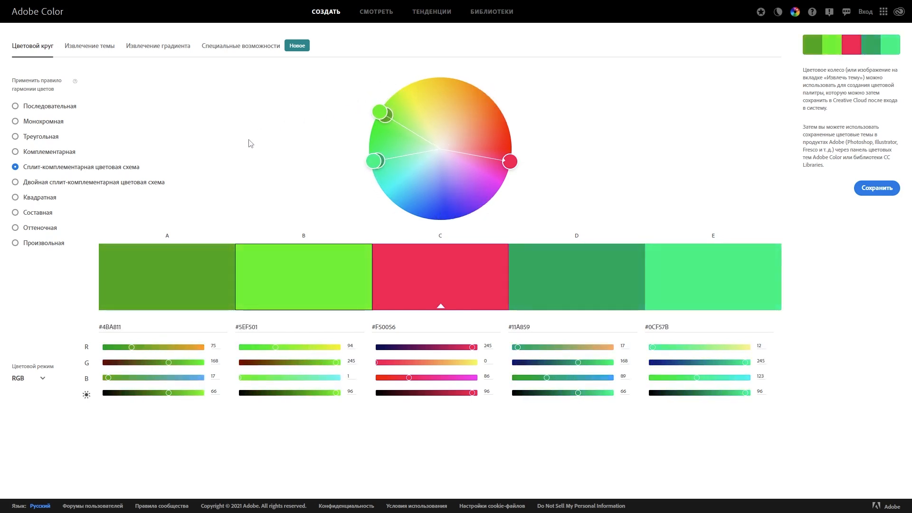
Step: Rotate the split-complementary scheme to the yellow base colour #F5DC00 and apply the Треугольная (triad) harmony to it
{"action": "left_click_drag", "start_coordinate": [509, 160], "coordinate": [421, 71]}
{"action": "left_click_drag", "start_coordinate": [435, 208], "coordinate": [422, 210]}
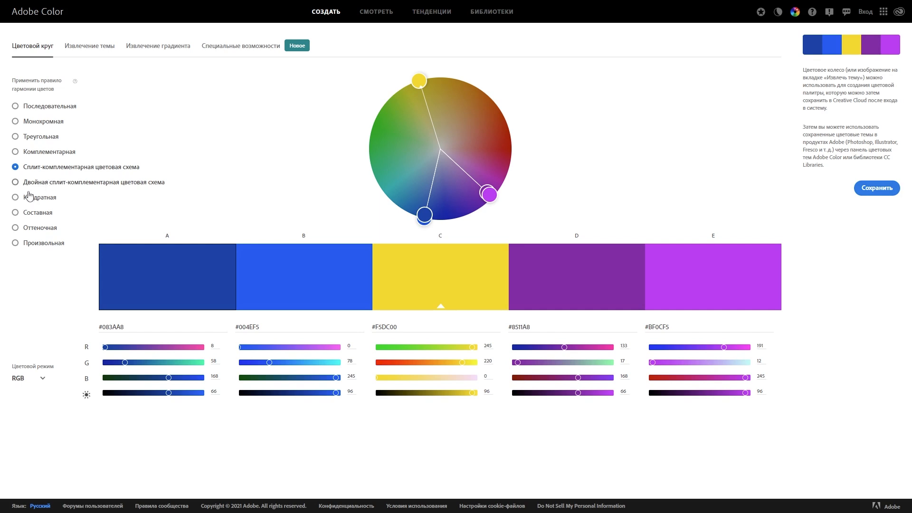
{"action": "left_click", "coordinate": [41, 137]}
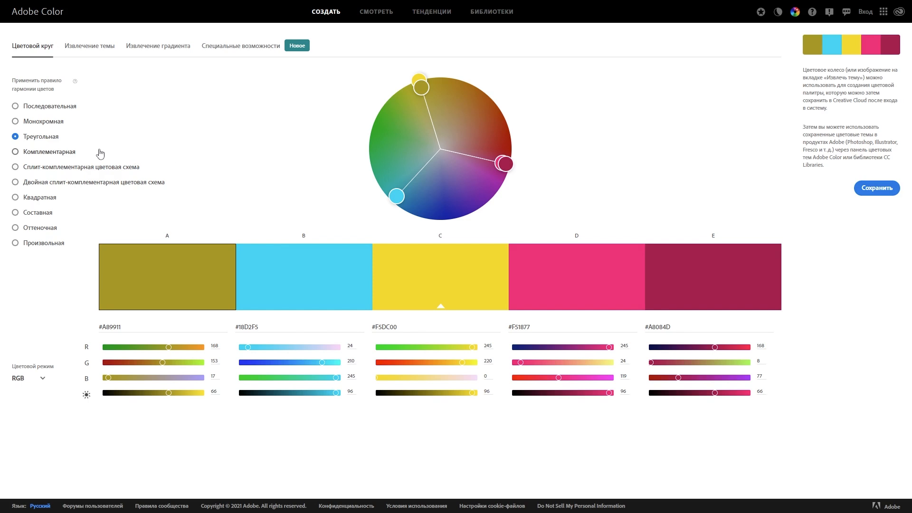
Step: Apply the Комплементарная harmony and rotate the palette around the wheel to the green base colour #00F59F
{"action": "left_click", "coordinate": [38, 158]}
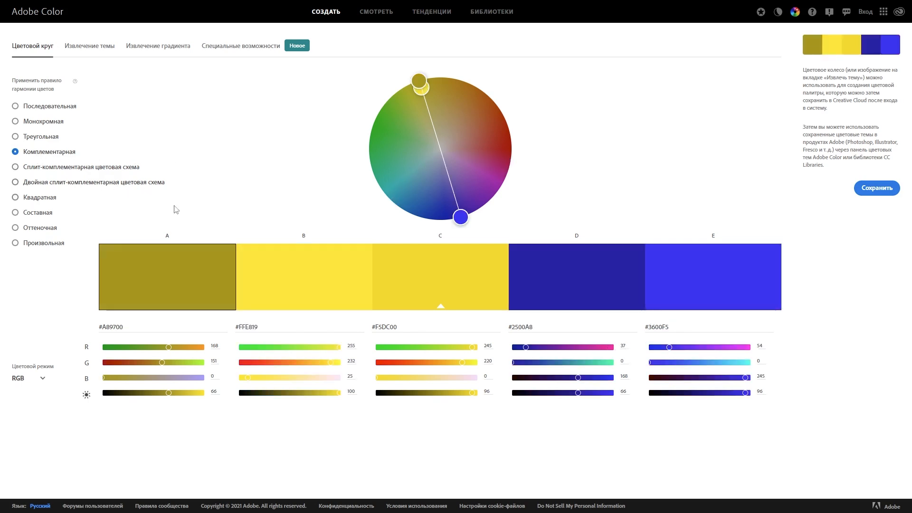
{"action": "left_click_drag", "start_coordinate": [419, 82], "coordinate": [373, 127]}
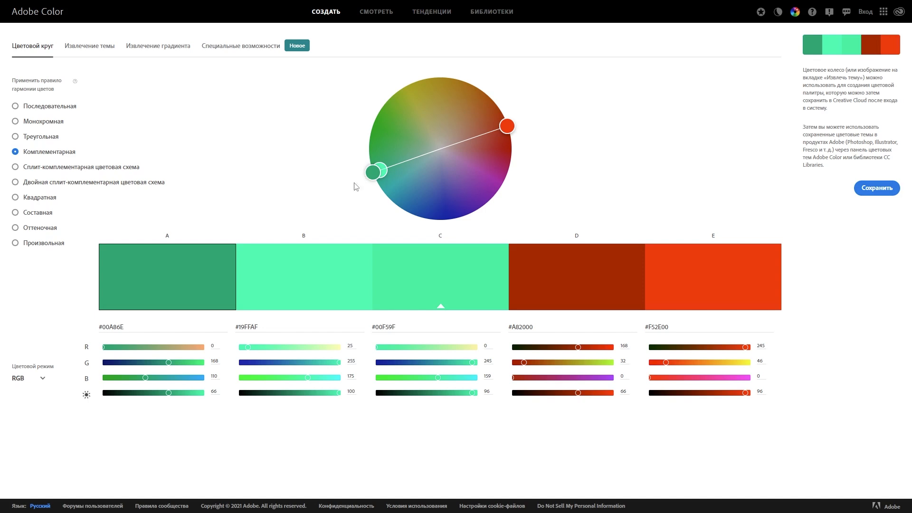
Step: Apply the Последовательная (analogous) harmony and move its colours around the wheel
{"action": "left_click", "coordinate": [49, 108]}
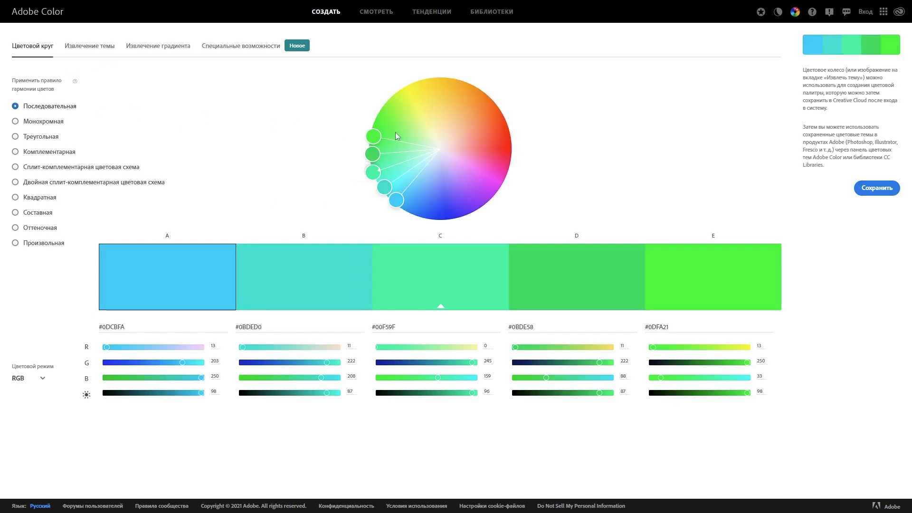
{"action": "left_click_drag", "start_coordinate": [373, 136], "coordinate": [473, 77]}
{"action": "left_click_drag", "start_coordinate": [374, 171], "coordinate": [494, 196]}
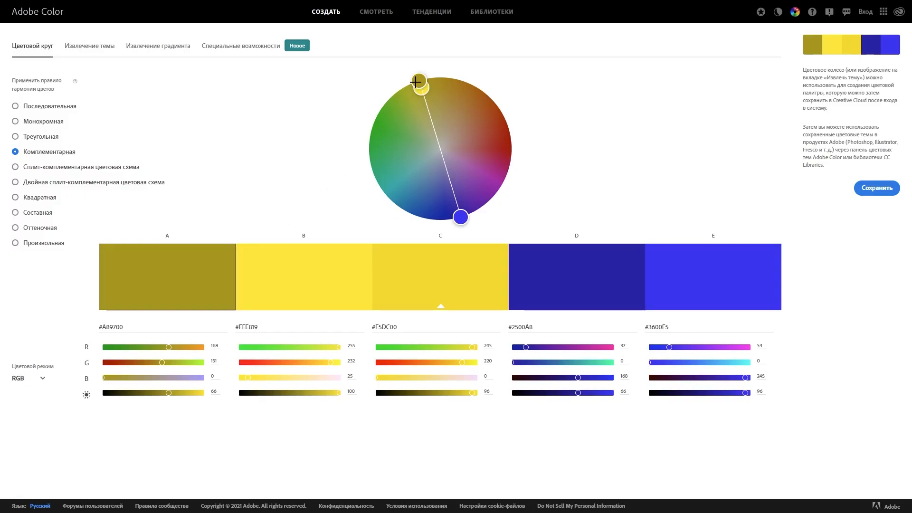
Step: Rotate the complementary palette on the colour wheel and copy the hex code #F5B400 of orange base colour C
{"action": "left_click_drag", "start_coordinate": [419, 83], "coordinate": [362, 176]}
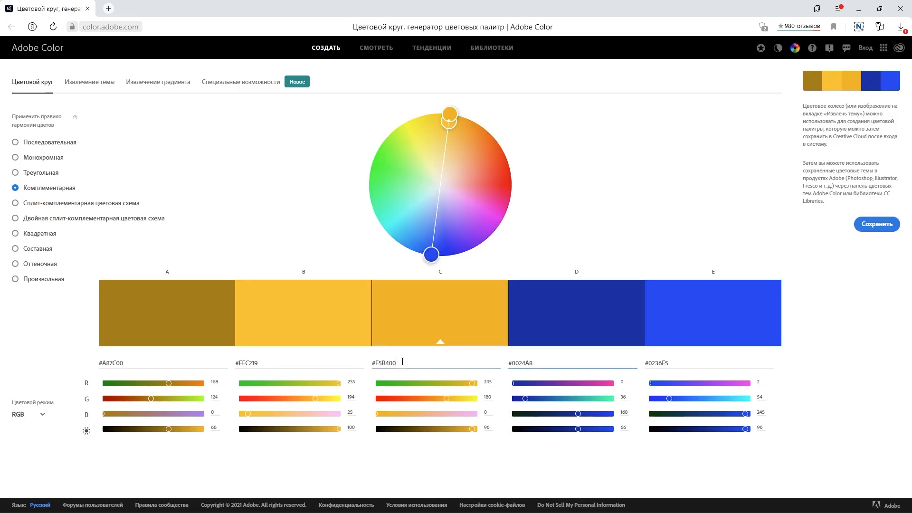
{"action": "left_click", "coordinate": [371, 363]}
{"action": "key", "text": "ctrl+c"}
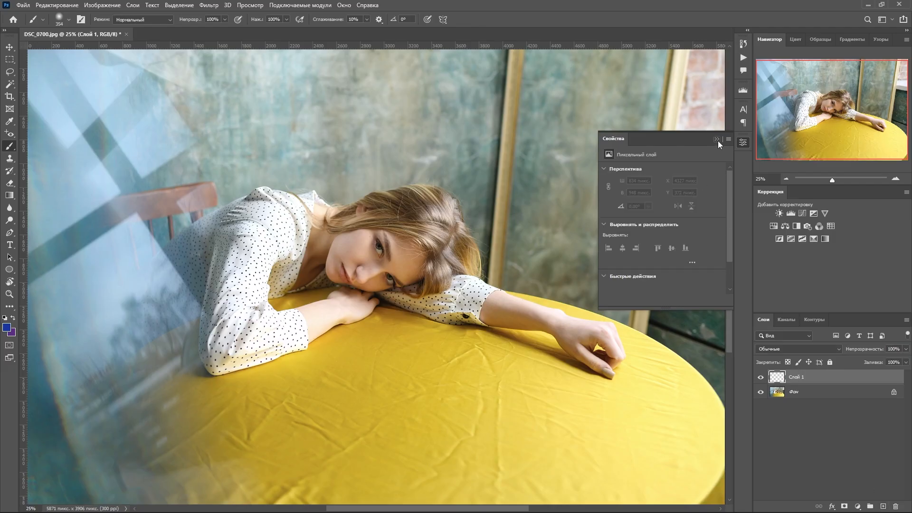
Step: In Photoshop, set the foreground colour to f5b400 and brush a reference spot on Слой 1 over the green door panel
{"action": "left_click", "coordinate": [716, 138]}
{"action": "left_click", "coordinate": [6, 327]}
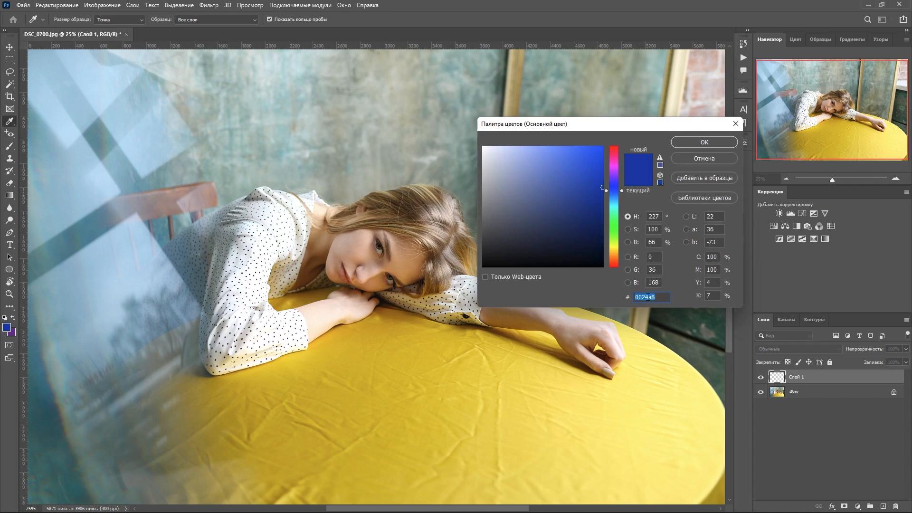
{"action": "key", "text": "ctrl+v"}
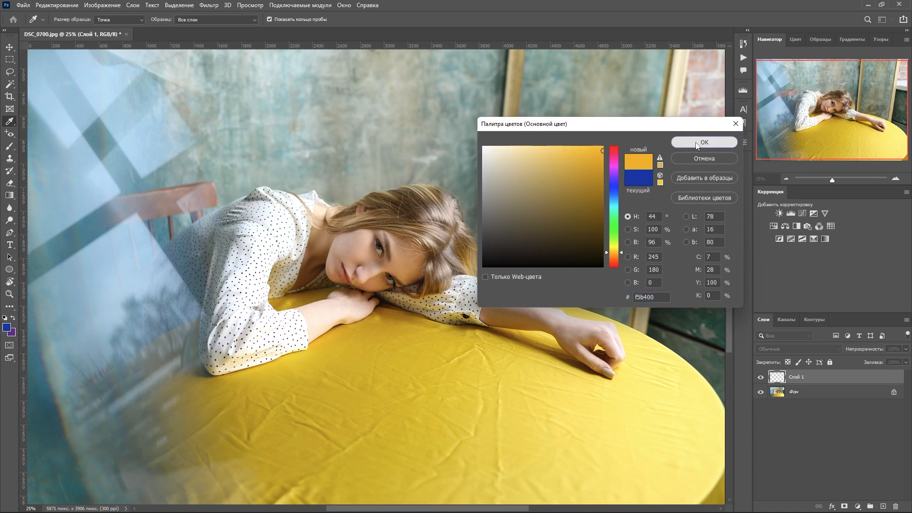
{"action": "left_click", "coordinate": [704, 142]}
{"action": "key", "text": "b"}
{"action": "mouse_move", "coordinate": [570, 152]}
{"action": "left_mouse_down"}
{"action": "mouse_move", "coordinate": [589, 206]}
{"action": "mouse_move", "coordinate": [578, 162]}
{"action": "mouse_move", "coordinate": [596, 194]}
{"action": "left_mouse_up"}
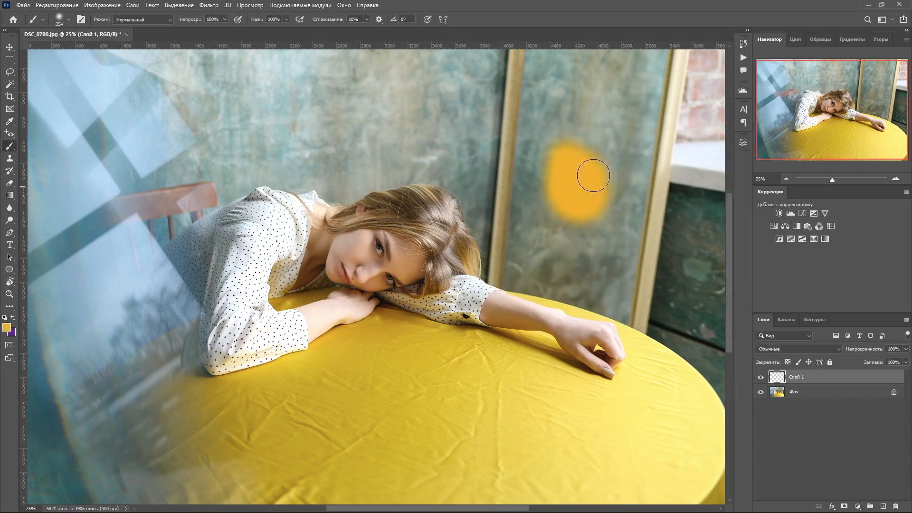
Step: Add a Hue/Saturation layer above Фон, set the yellows to hue -11 and saturation -8, and slightly lower their lightness
{"action": "left_click", "coordinate": [807, 392]}
{"action": "left_click", "coordinate": [858, 506]}
{"action": "left_click", "coordinate": [807, 354]}
{"action": "left_click", "coordinate": [489, 344]}
{"action": "mouse_move", "coordinate": [662, 207]}
{"action": "left_mouse_down"}
{"action": "mouse_move", "coordinate": [675, 209]}
{"action": "mouse_move", "coordinate": [658, 208]}
{"action": "left_mouse_up"}
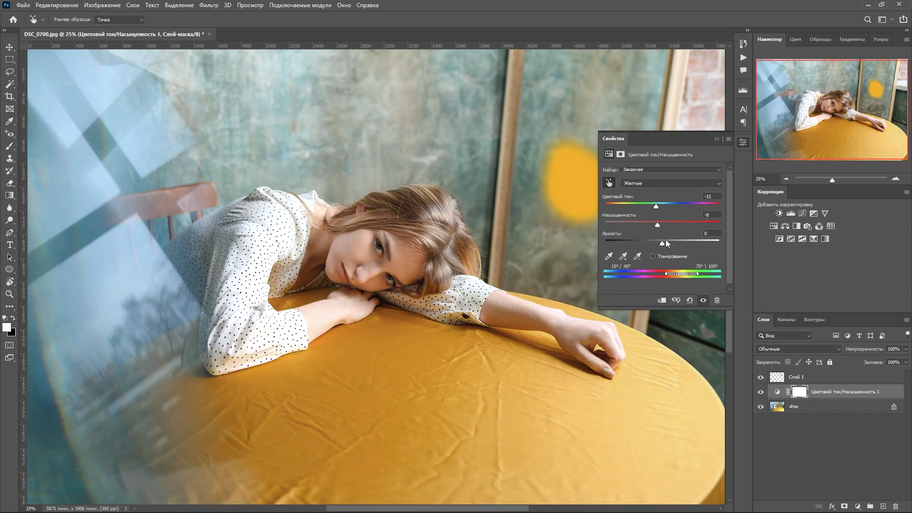
{"action": "mouse_move", "coordinate": [665, 241]}
{"action": "left_mouse_down"}
{"action": "mouse_move", "coordinate": [680, 242]}
{"action": "mouse_move", "coordinate": [661, 241]}
{"action": "left_mouse_up"}
{"action": "left_click", "coordinate": [717, 139]}
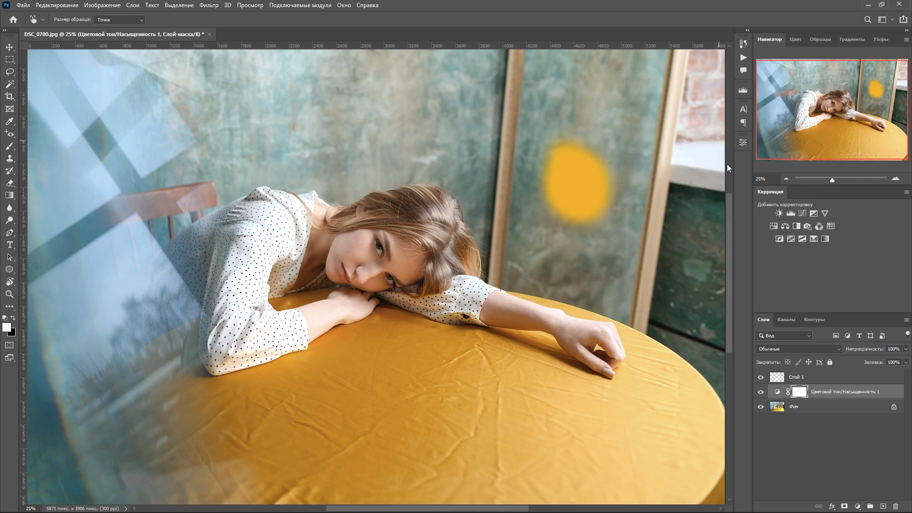
Step: Toggle the visibility of the reference spot and the Hue/Saturation layer to compare the tablecloth colour before and after
{"action": "left_click", "coordinate": [760, 377]}
{"action": "left_click", "coordinate": [760, 392]}
{"action": "left_click", "coordinate": [760, 392]}
{"action": "left_click", "coordinate": [761, 377]}
{"action": "left_click", "coordinate": [760, 391]}
{"action": "left_click", "coordinate": [761, 392]}
{"action": "left_click", "coordinate": [760, 392]}
{"action": "left_click", "coordinate": [761, 393]}
{"action": "left_click", "coordinate": [761, 393]}
{"action": "left_click", "coordinate": [761, 392]}
{"action": "left_click", "coordinate": [760, 377]}
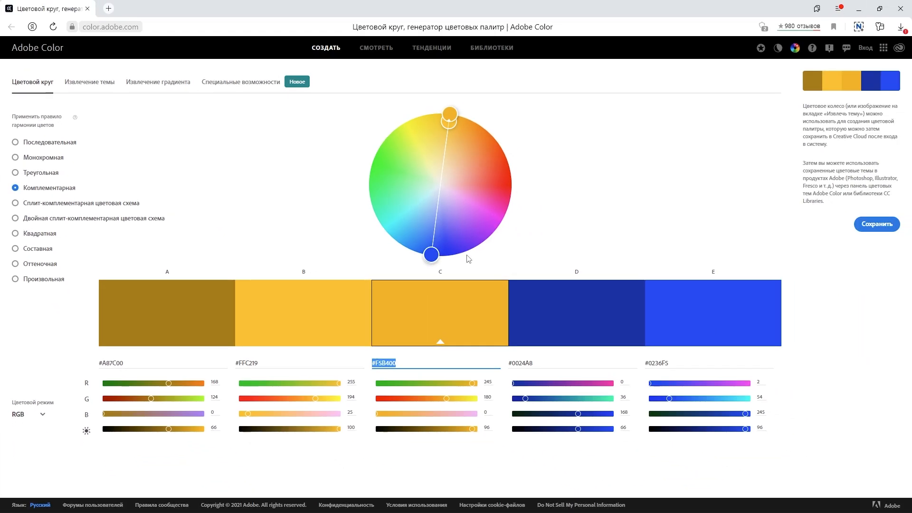
Step: Switch to Adobe Color in the browser and extract a theme from the green-toned photo of the woman
{"action": "left_click", "coordinate": [86, 85]}
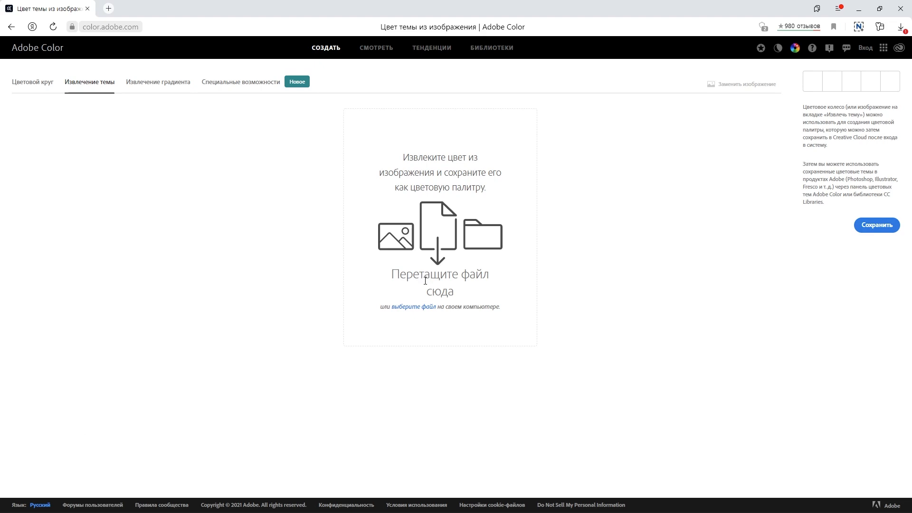
{"action": "left_click", "coordinate": [410, 302]}
{"action": "double_click", "coordinate": [467, 248]}
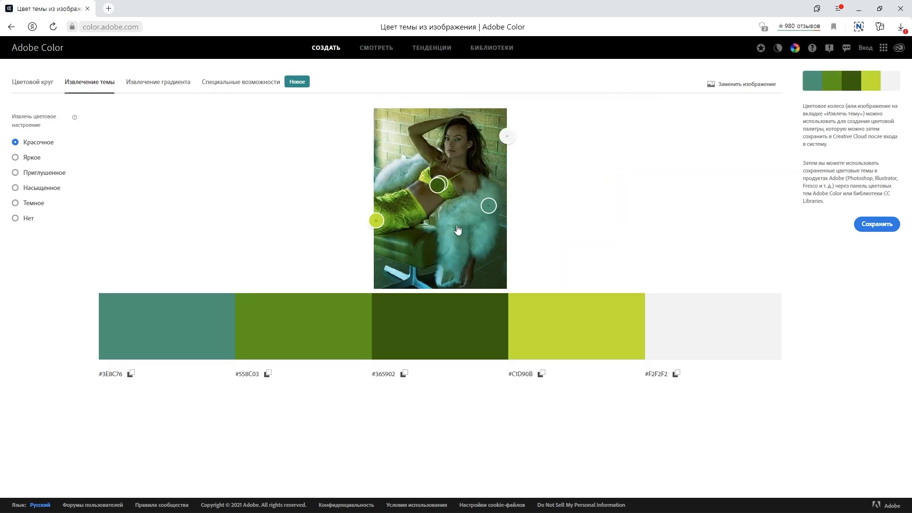
Step: Compare the Темное, Насыщенное, Приглушенное, Яркое and Красочное moods of the green-toned photo and view its palette on the colour wheel
{"action": "left_click", "coordinate": [36, 204]}
{"action": "left_click", "coordinate": [42, 187]}
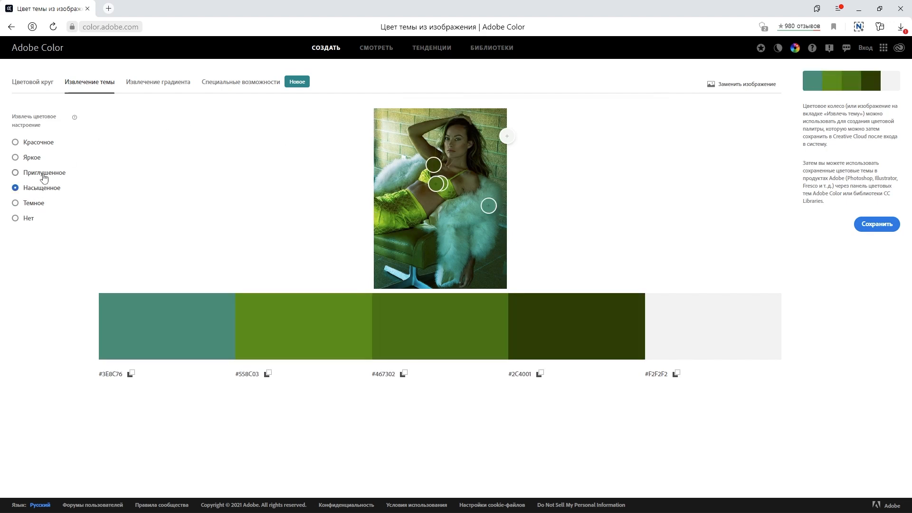
{"action": "left_click", "coordinate": [44, 173]}
{"action": "left_click", "coordinate": [29, 158]}
{"action": "left_click", "coordinate": [32, 142]}
{"action": "left_click", "coordinate": [38, 84]}
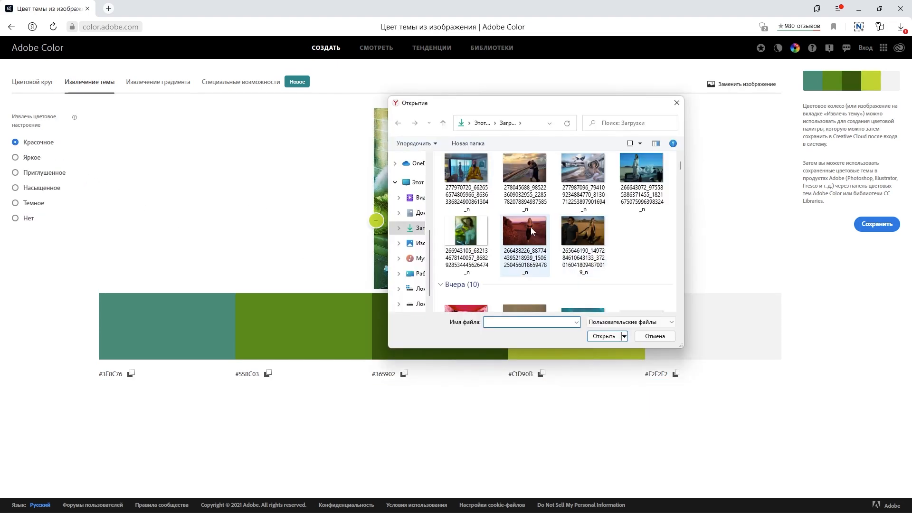
Step: Extract Темное themes from the red desert photo and the cabin photo with the turbaned man, viewing each on the colour wheel
{"action": "double_click", "coordinate": [531, 227]}
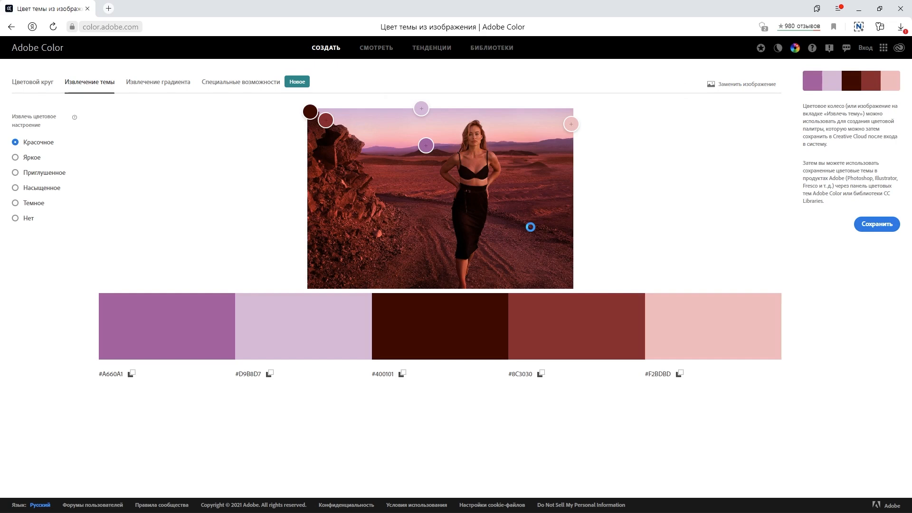
{"action": "left_click", "coordinate": [28, 204]}
{"action": "left_click", "coordinate": [28, 84]}
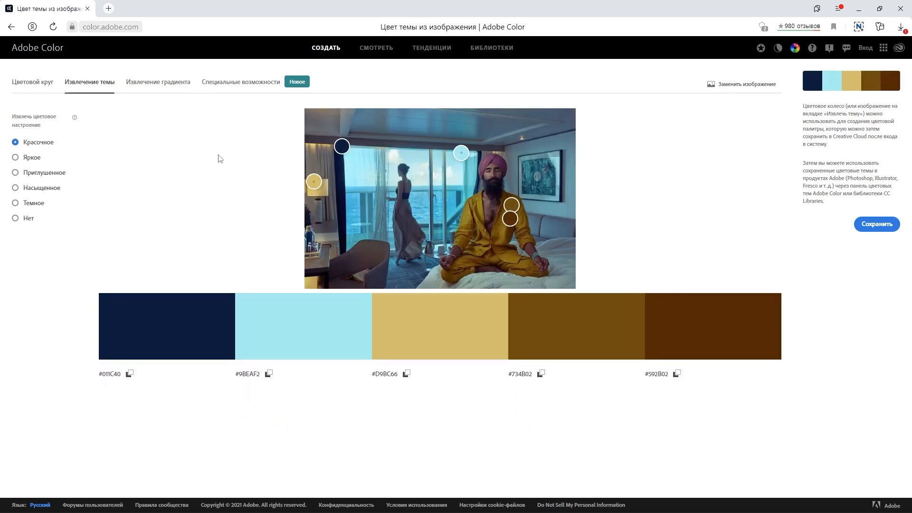
{"action": "left_click", "coordinate": [34, 207]}
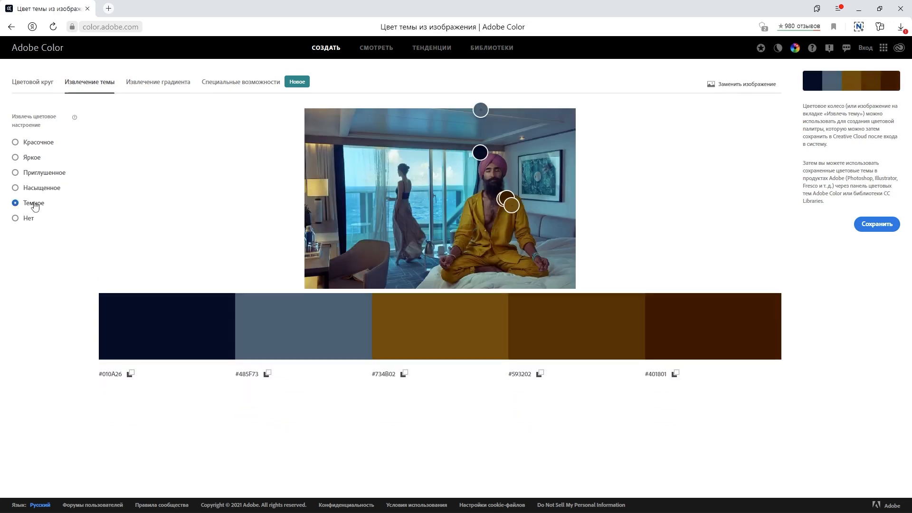
{"action": "left_click", "coordinate": [38, 84]}
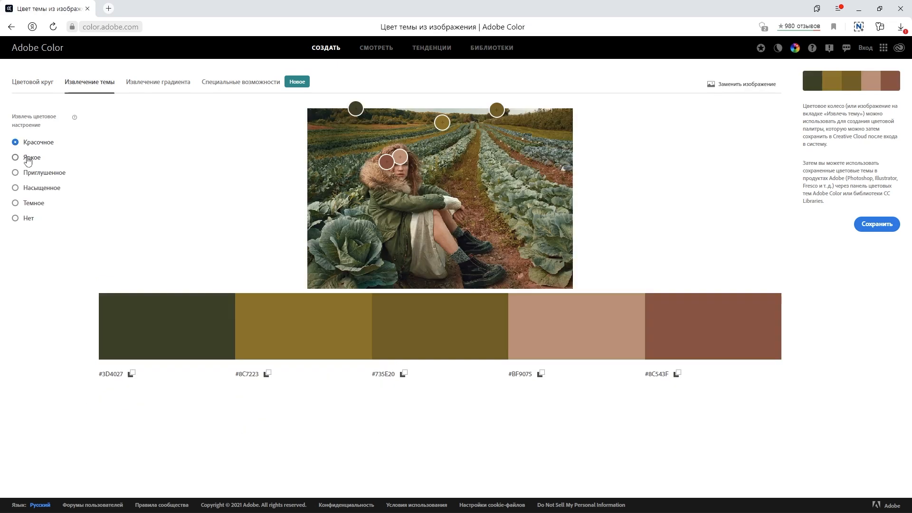
Step: Compare the Приглушенное and Насыщенное moods of the cabbage-field photo and view its palette on the colour wheel
{"action": "left_click", "coordinate": [28, 179]}
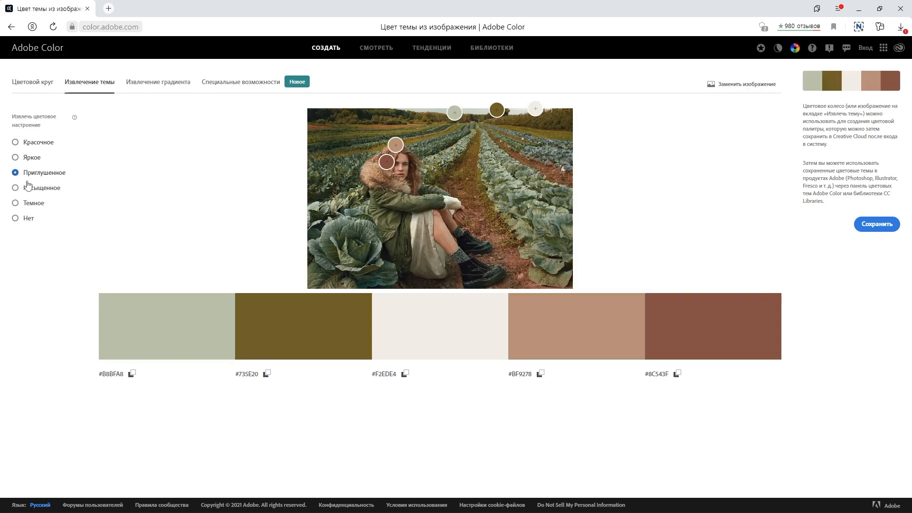
{"action": "left_click", "coordinate": [27, 189]}
{"action": "left_click", "coordinate": [27, 88]}
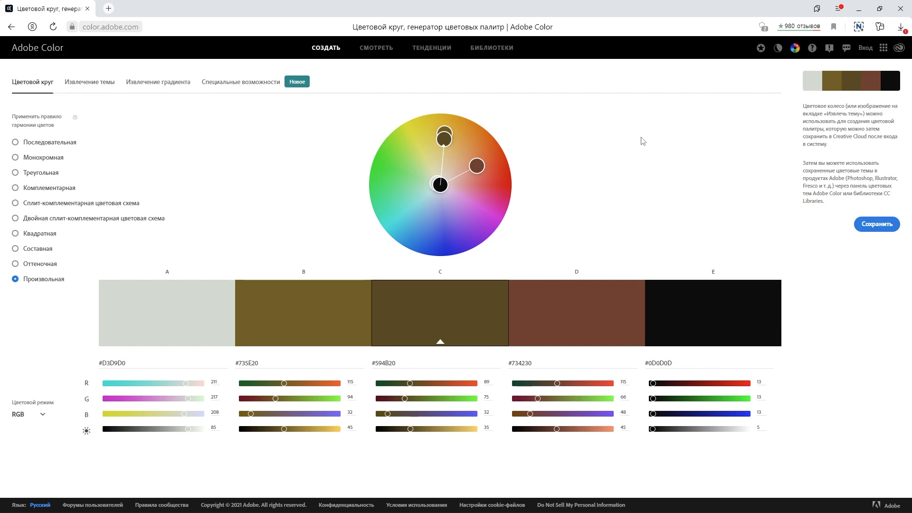
Step: Extract the Темное theme from the pink-room photo and apply the Составная harmony to it on the colour wheel
{"action": "left_click", "coordinate": [90, 82]}
{"action": "left_click", "coordinate": [726, 90]}
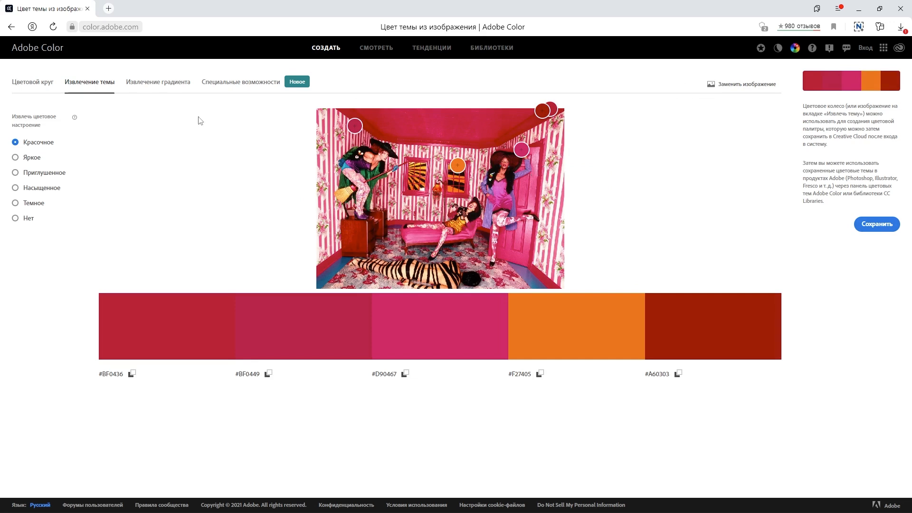
{"action": "left_click", "coordinate": [33, 204]}
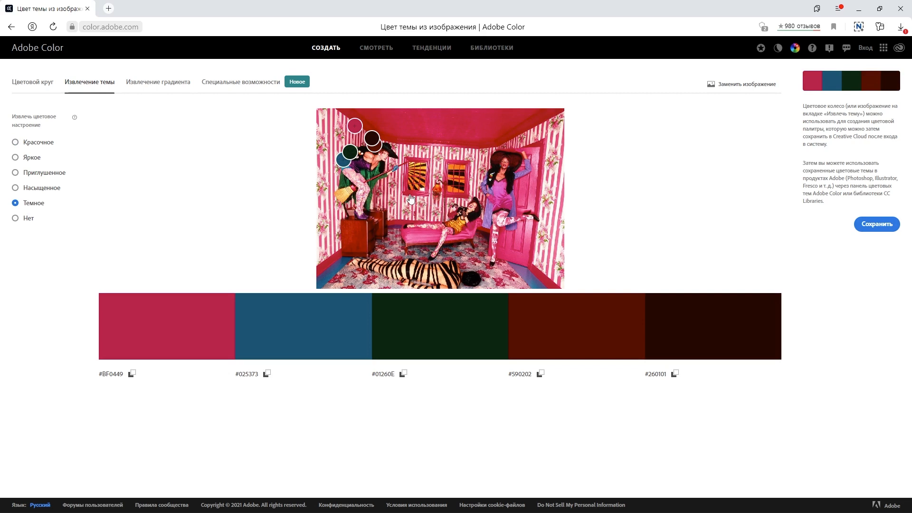
{"action": "left_click", "coordinate": [35, 89]}
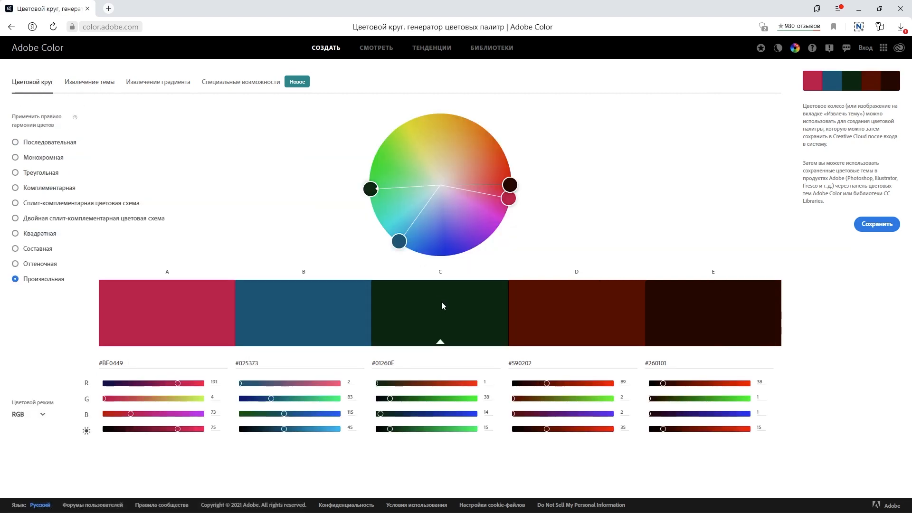
{"action": "left_click", "coordinate": [39, 251]}
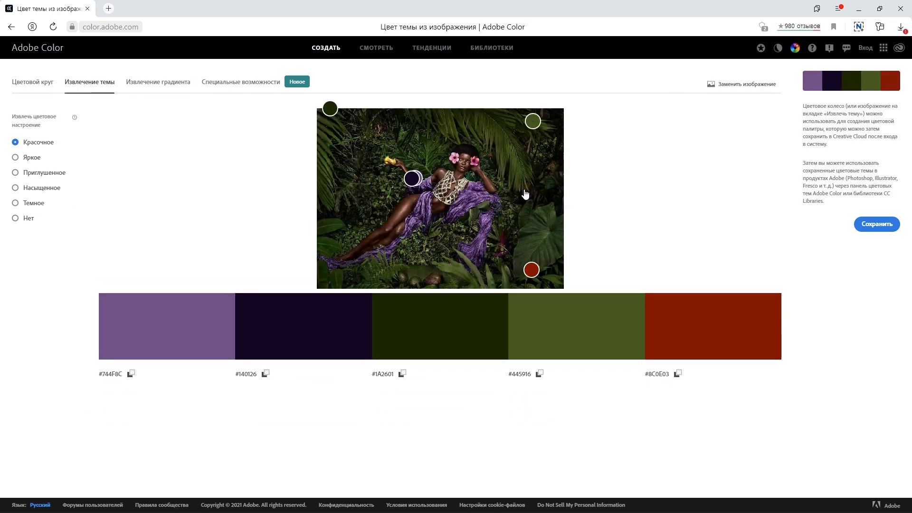
Step: Apply the Треугольная harmony to the jungle photo's palette and shift its dark blue colour slightly on the wheel
{"action": "left_click", "coordinate": [16, 203]}
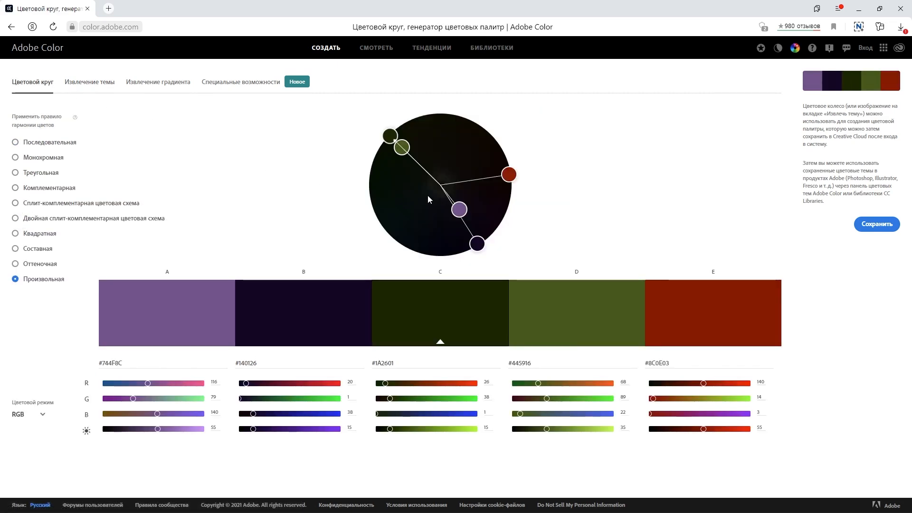
{"action": "left_click", "coordinate": [40, 174]}
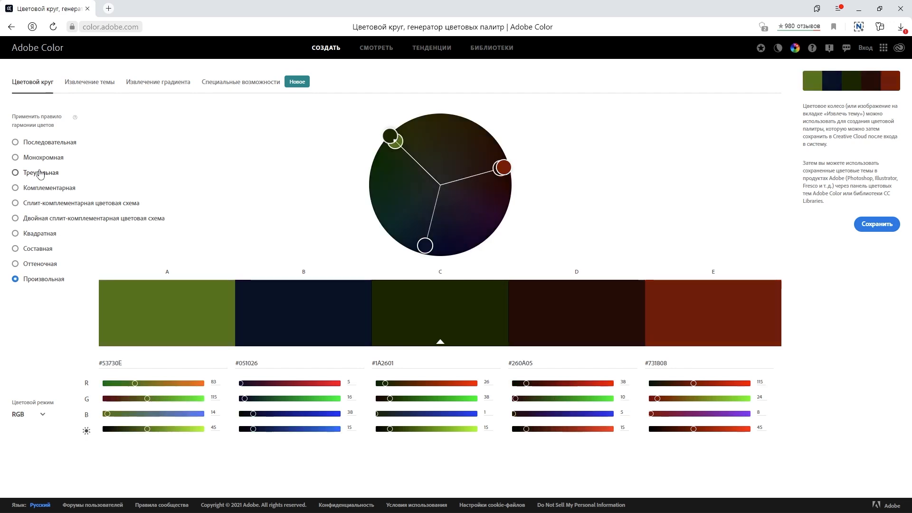
{"action": "left_click_drag", "start_coordinate": [425, 244], "coordinate": [430, 245]}
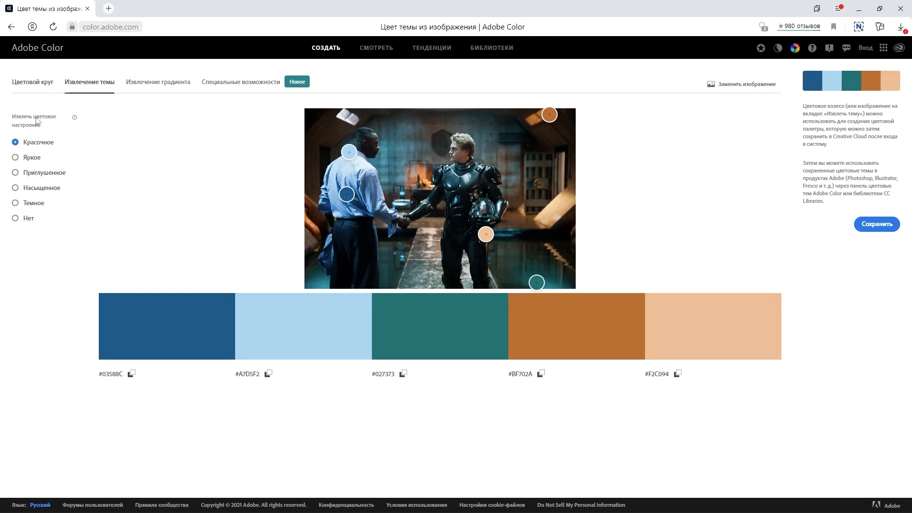
Step: Compare the extracted themes of the armoured-suit film still and the prison-yard film still on the colour wheel
{"action": "left_click", "coordinate": [34, 83]}
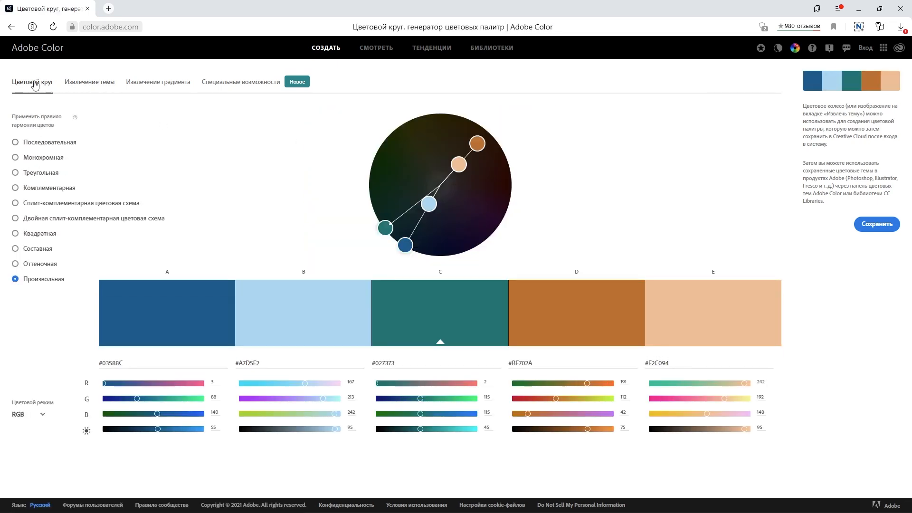
{"action": "left_click", "coordinate": [86, 89]}
{"action": "left_click", "coordinate": [48, 85]}
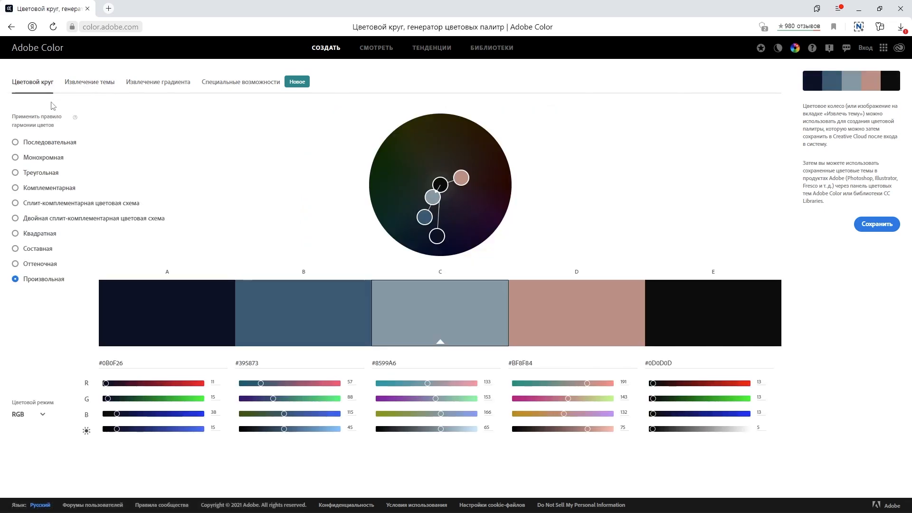
{"action": "left_click", "coordinate": [82, 83]}
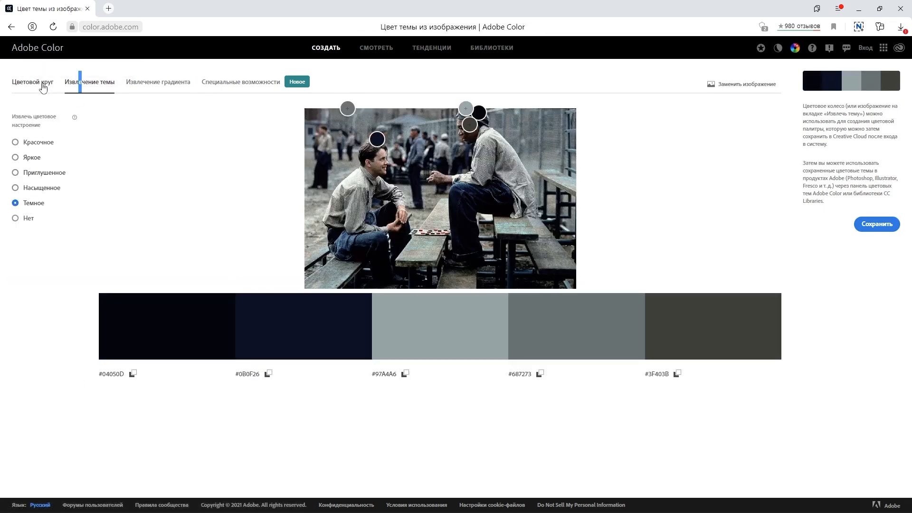
{"action": "left_click", "coordinate": [44, 87]}
{"action": "left_click", "coordinate": [85, 88]}
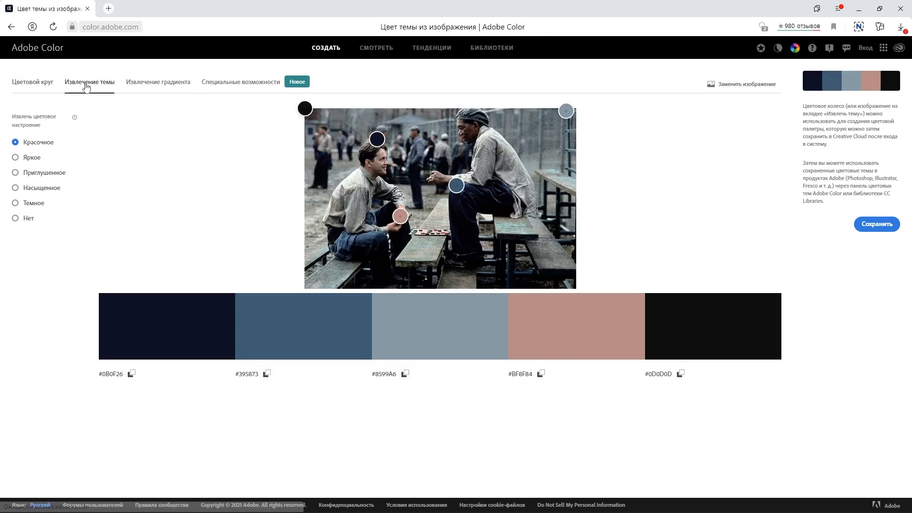
Step: View the prison-yard still's palette on the colour wheel and return to its extracted theme
{"action": "left_click", "coordinate": [36, 86]}
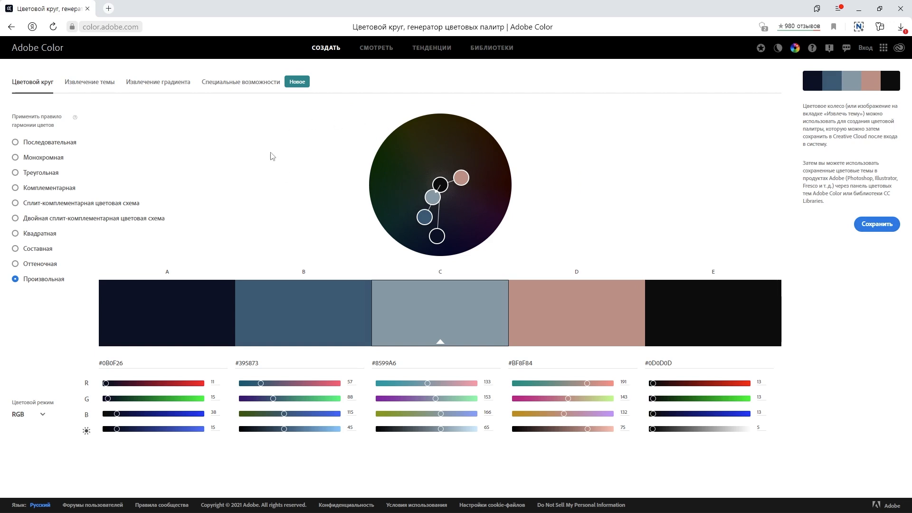
{"action": "left_click", "coordinate": [101, 87]}
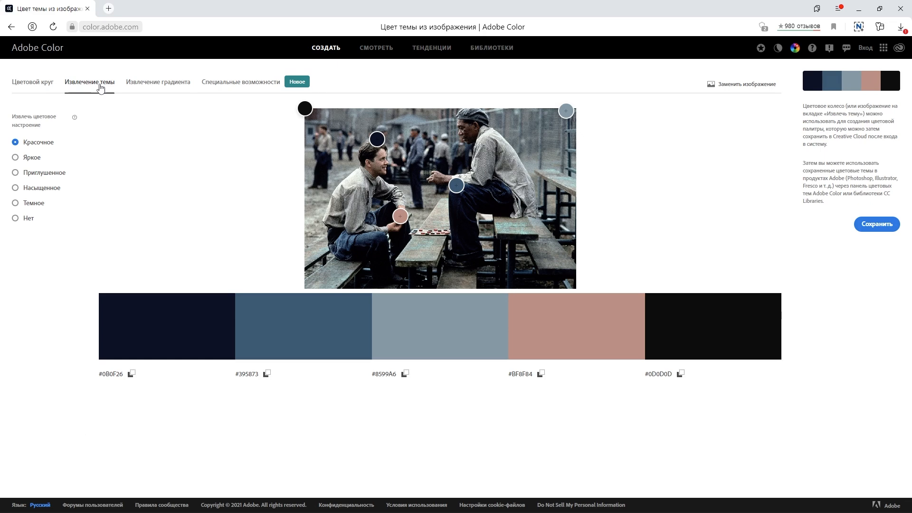
Step: Replace the image with cabbage-field photo 5 and extract a gradient with 3 points from it
{"action": "left_click", "coordinate": [728, 87]}
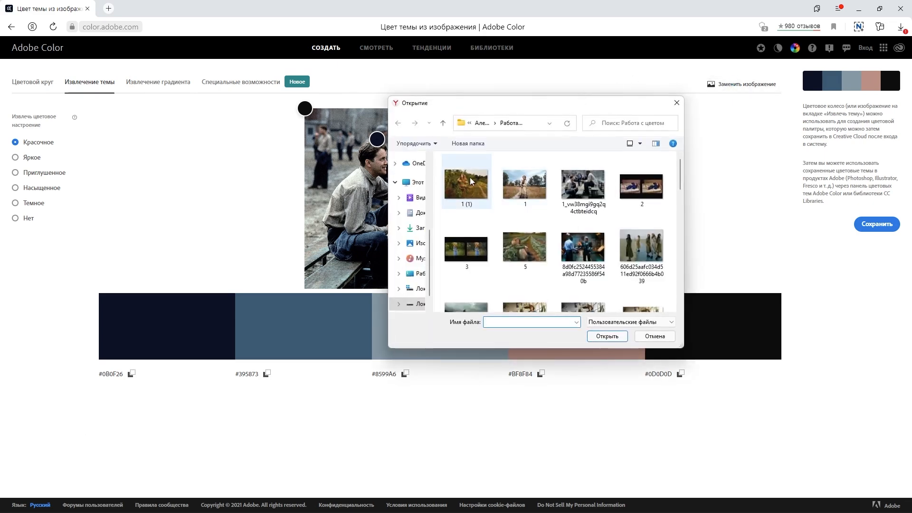
{"action": "left_click", "coordinate": [525, 246]}
{"action": "double_click", "coordinate": [525, 246]}
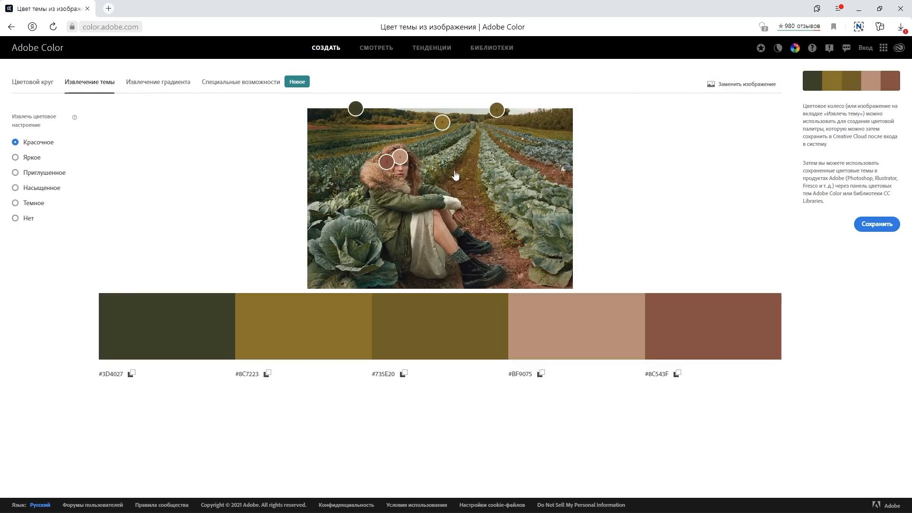
{"action": "left_click", "coordinate": [160, 84]}
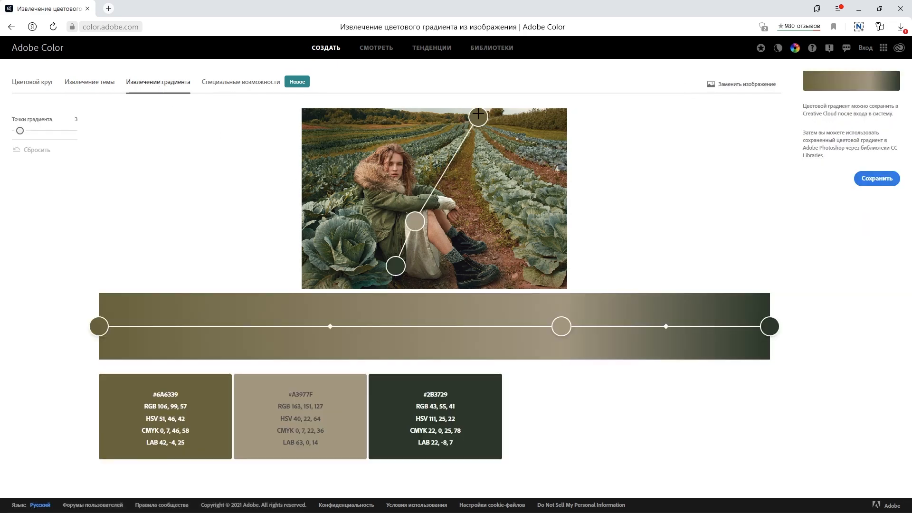
{"action": "mouse_move", "coordinate": [20, 131]}
{"action": "left_mouse_down"}
{"action": "mouse_move", "coordinate": [46, 129]}
{"action": "mouse_move", "coordinate": [18, 131]}
{"action": "left_mouse_up"}
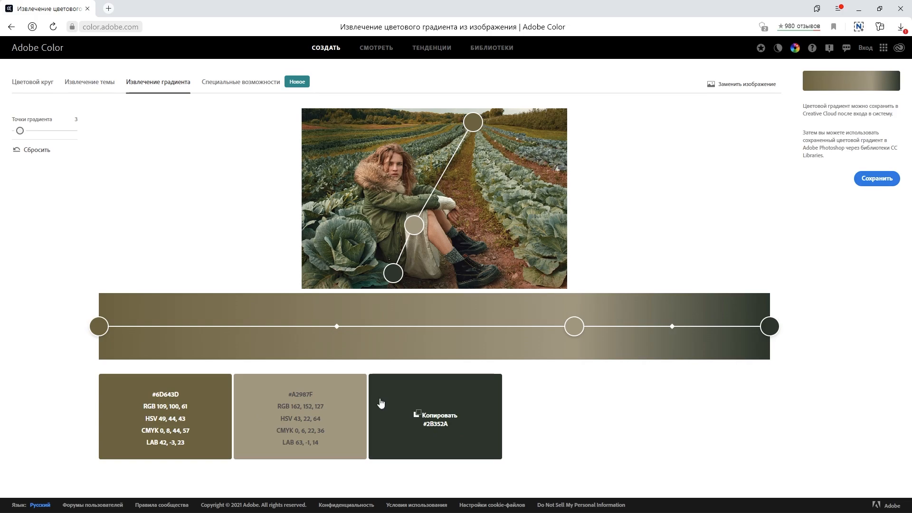
Step: Switch to Photoshop and set the gradient map's start stop to #6D643D, add a middle stop in the extracted beige, and set the end stop to #2B352A
{"action": "left_click", "coordinate": [850, 494]}
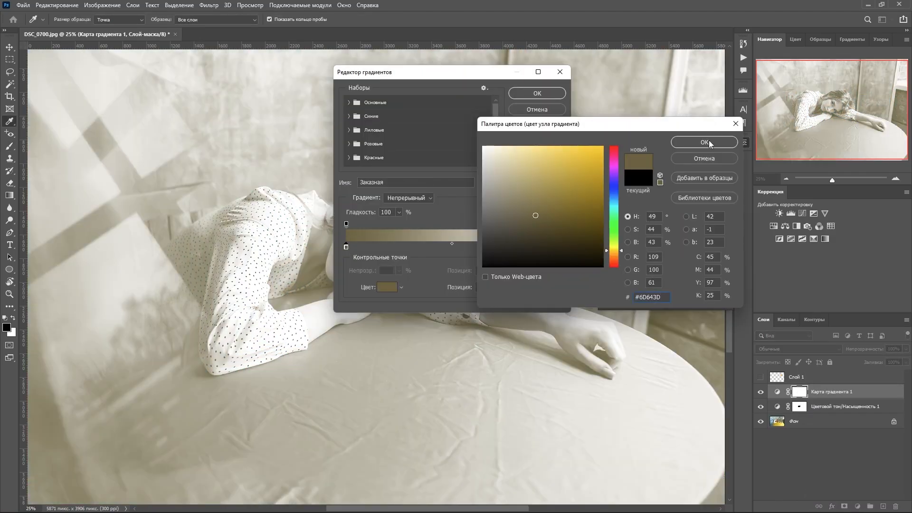
{"action": "left_click", "coordinate": [452, 246]}
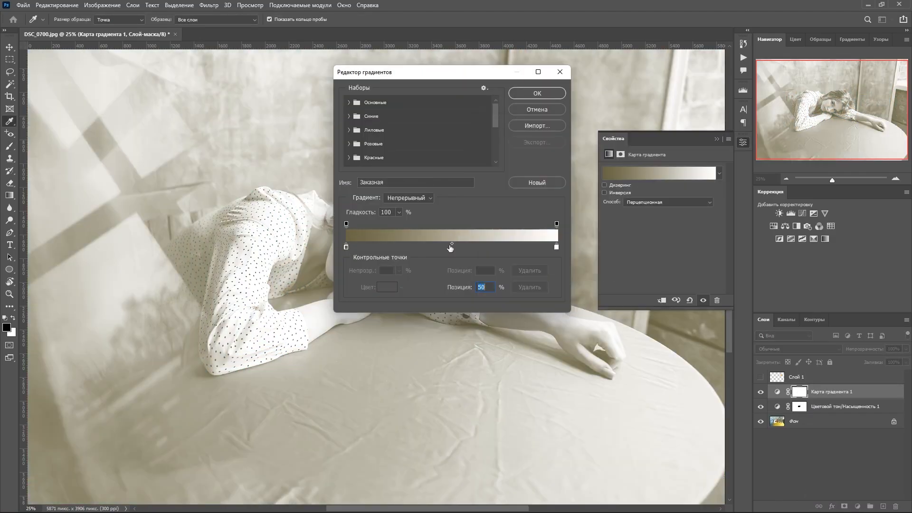
{"action": "left_click", "coordinate": [449, 247]}
{"action": "double_click", "coordinate": [449, 247]}
{"action": "left_click", "coordinate": [507, 183]}
{"action": "left_click", "coordinate": [703, 142]}
{"action": "double_click", "coordinate": [556, 247]}
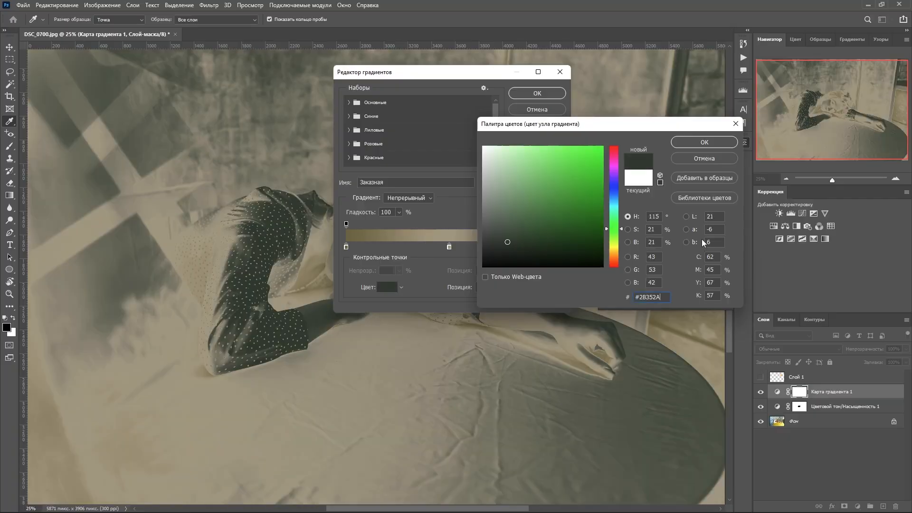